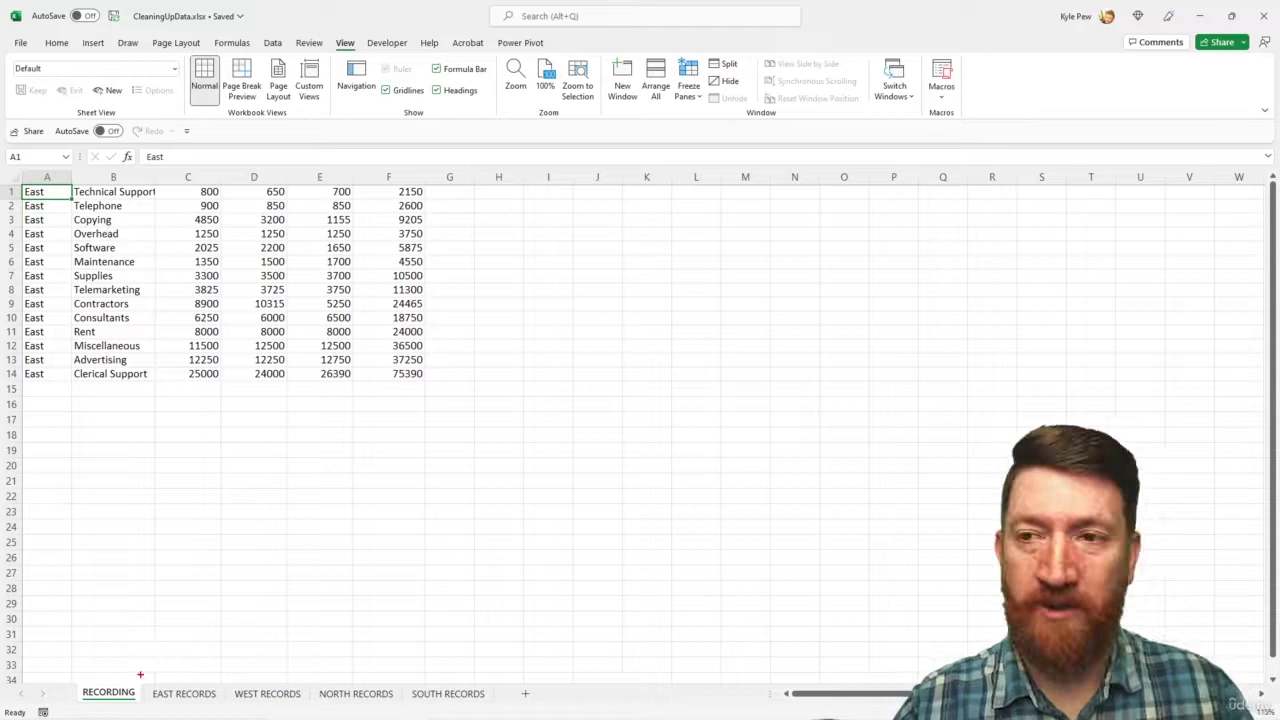
# Copy the RECORDING sheet and name the copy 'TEXT RUN'
pyautogui.moveTo(109, 674); pyautogui.dragTo(149, 576)
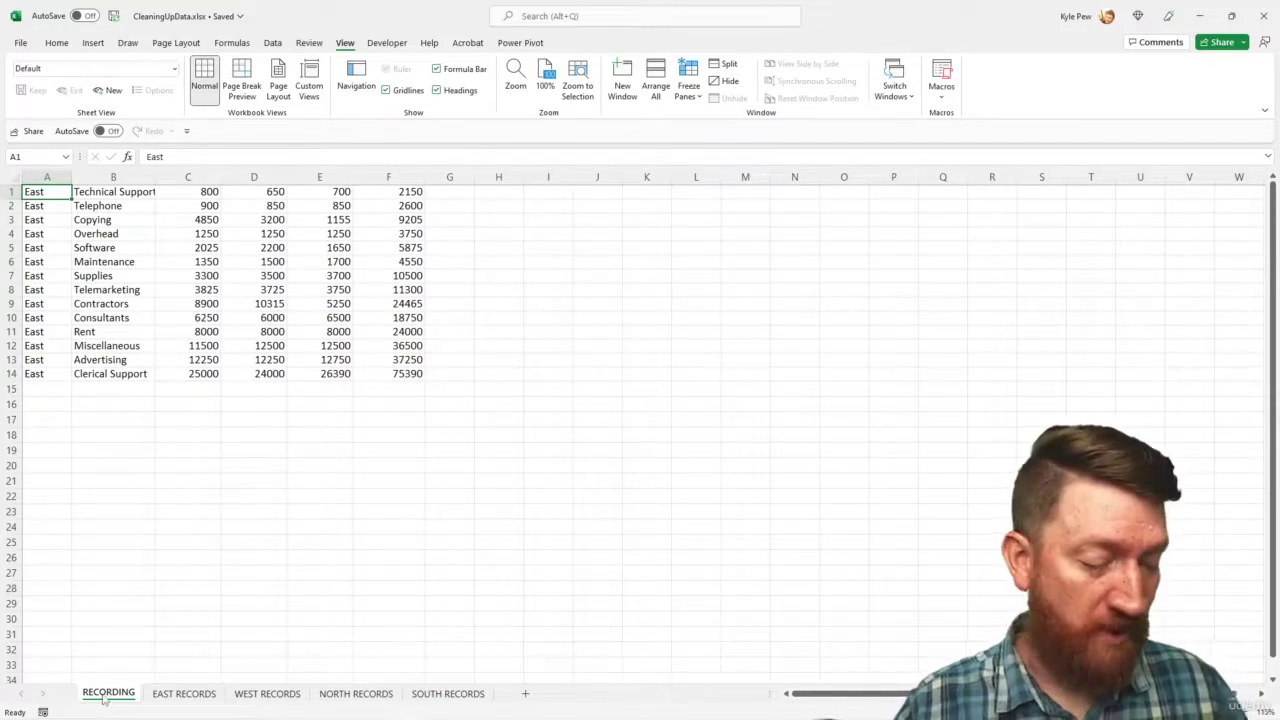
pyautogui.moveTo(107, 695); pyautogui.dragTo(160, 692)
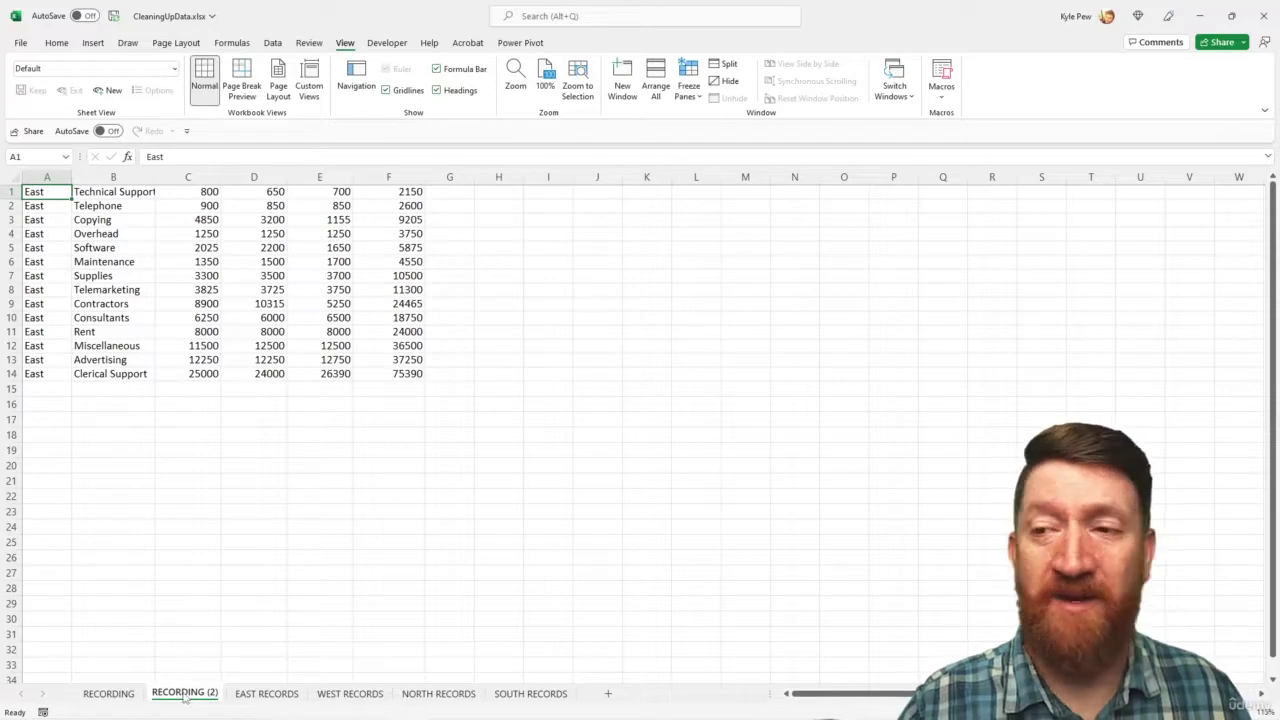
pyautogui.doubleClick(185, 694)
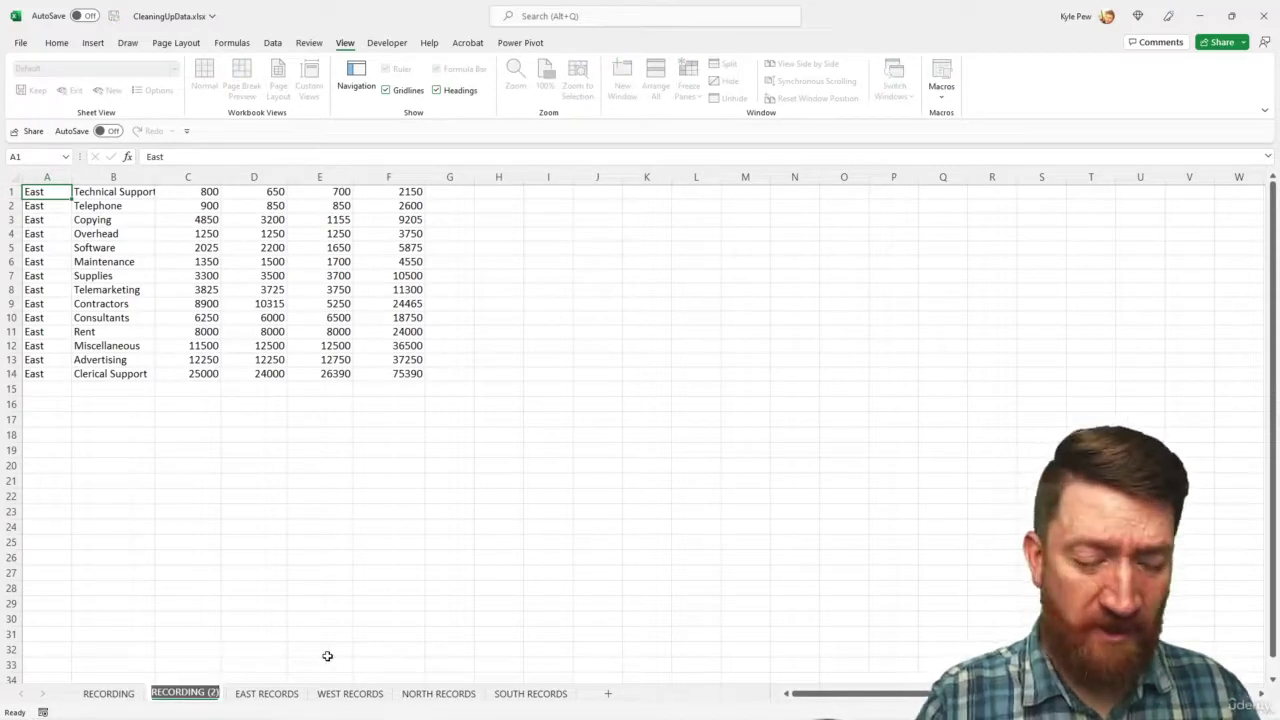
pyautogui.write('TEXT RUN')
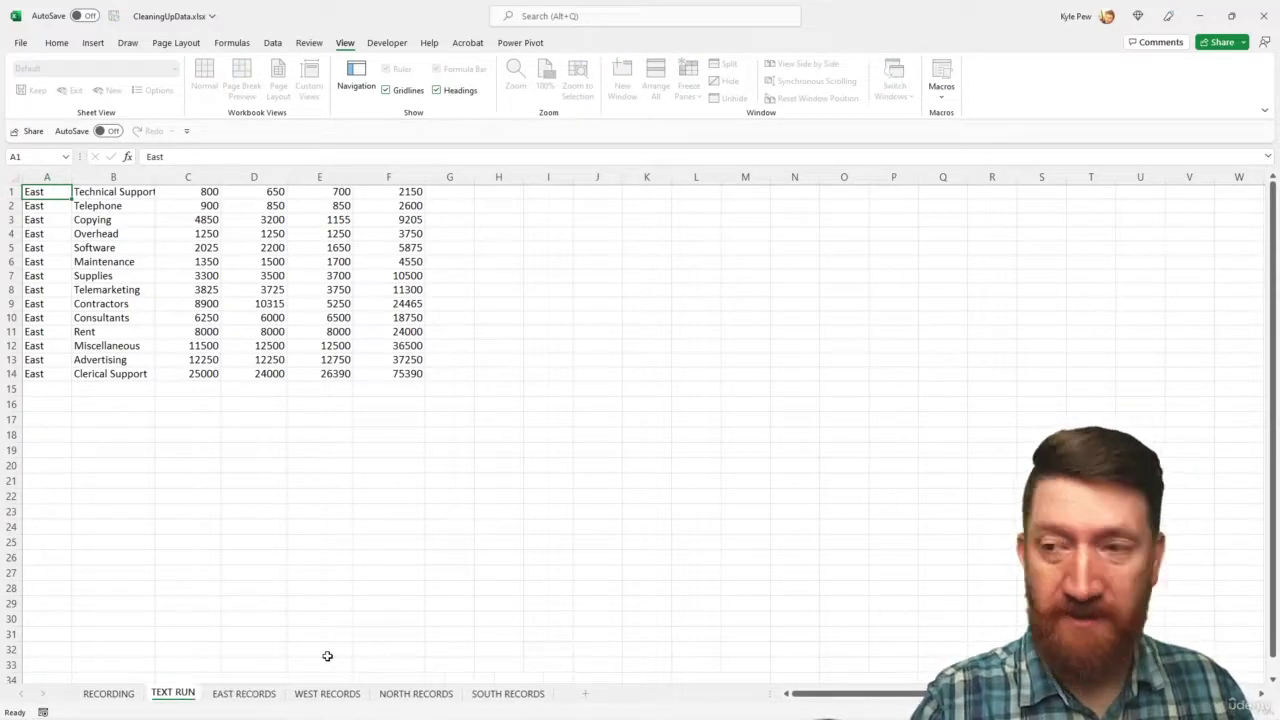
pyautogui.press('Return')
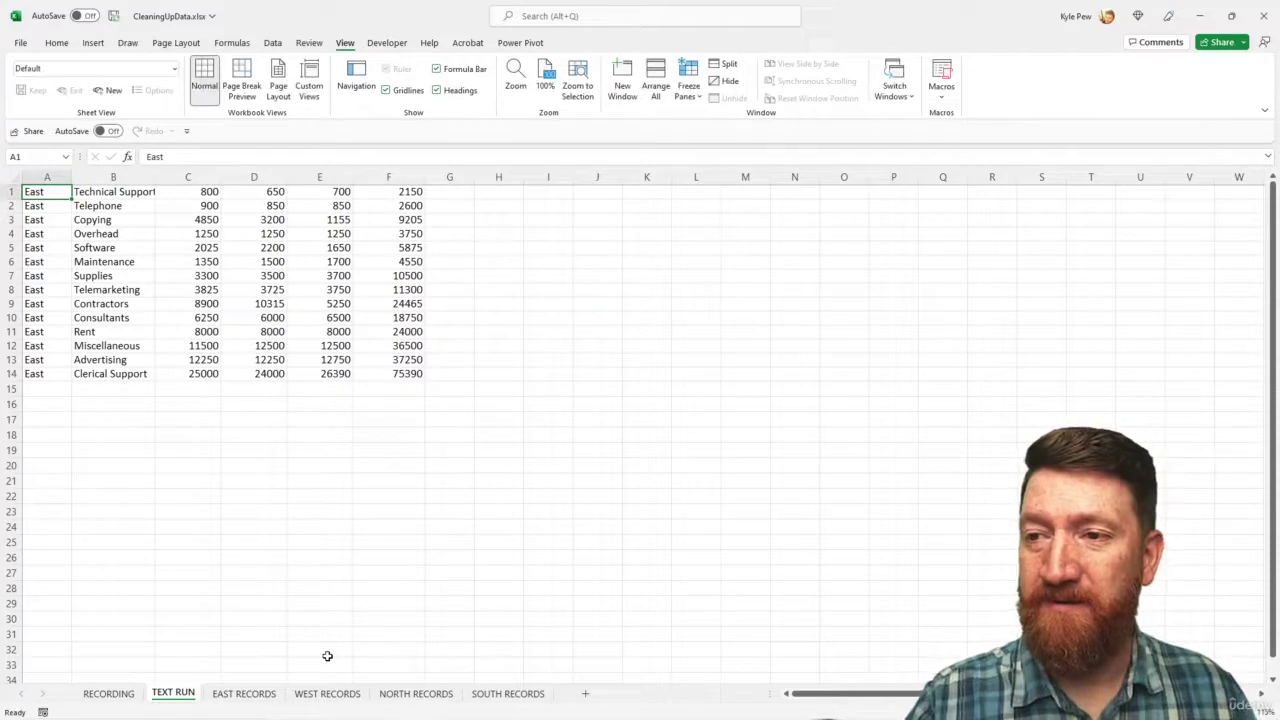
# Correct the copy's name to 'TEST RUN' and return to the RECORDING sheet
pyautogui.doubleClick(170, 694)
pyautogui.click(172, 692)
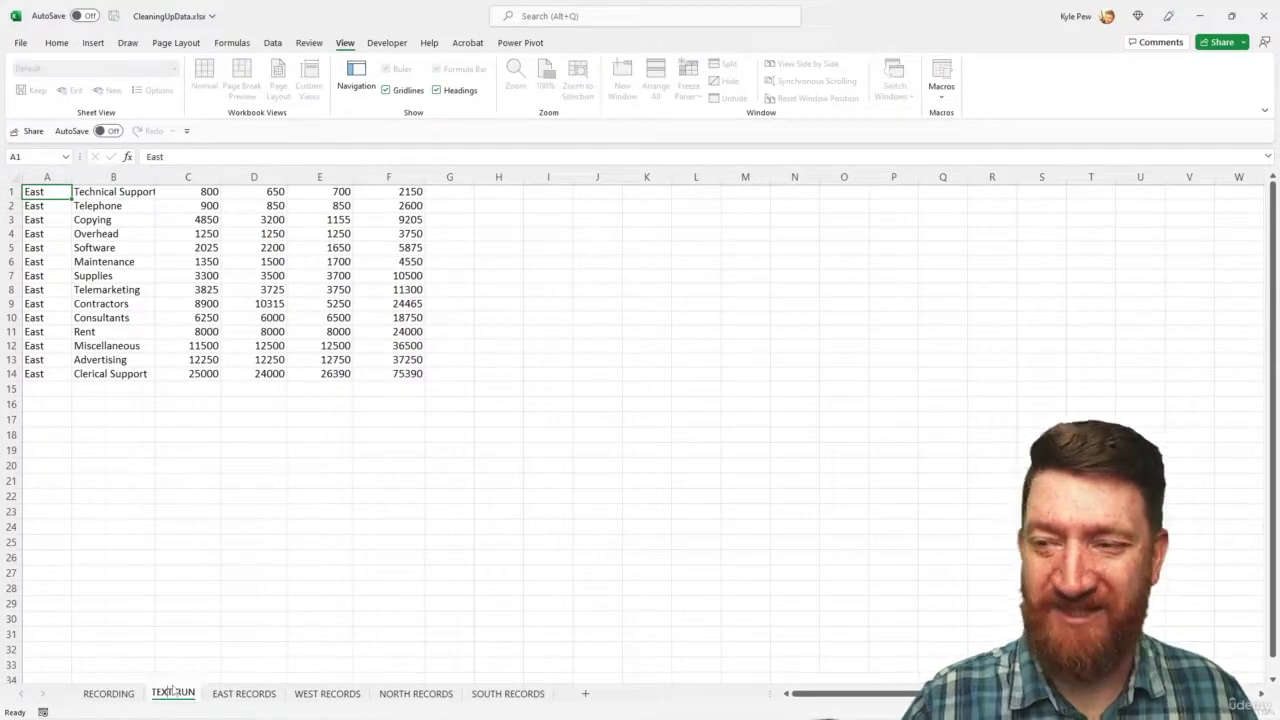
pyautogui.press('BackSpace')
pyautogui.write('S')
pyautogui.press('Return')
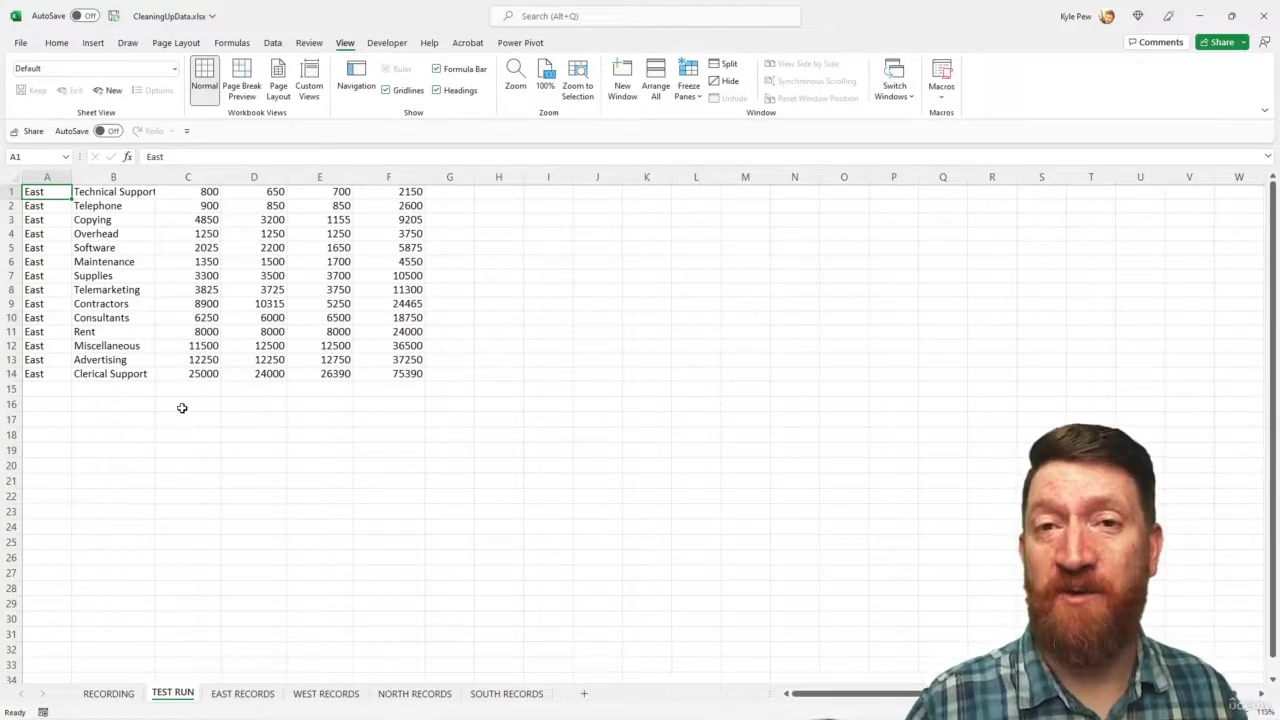
pyautogui.click(106, 694)
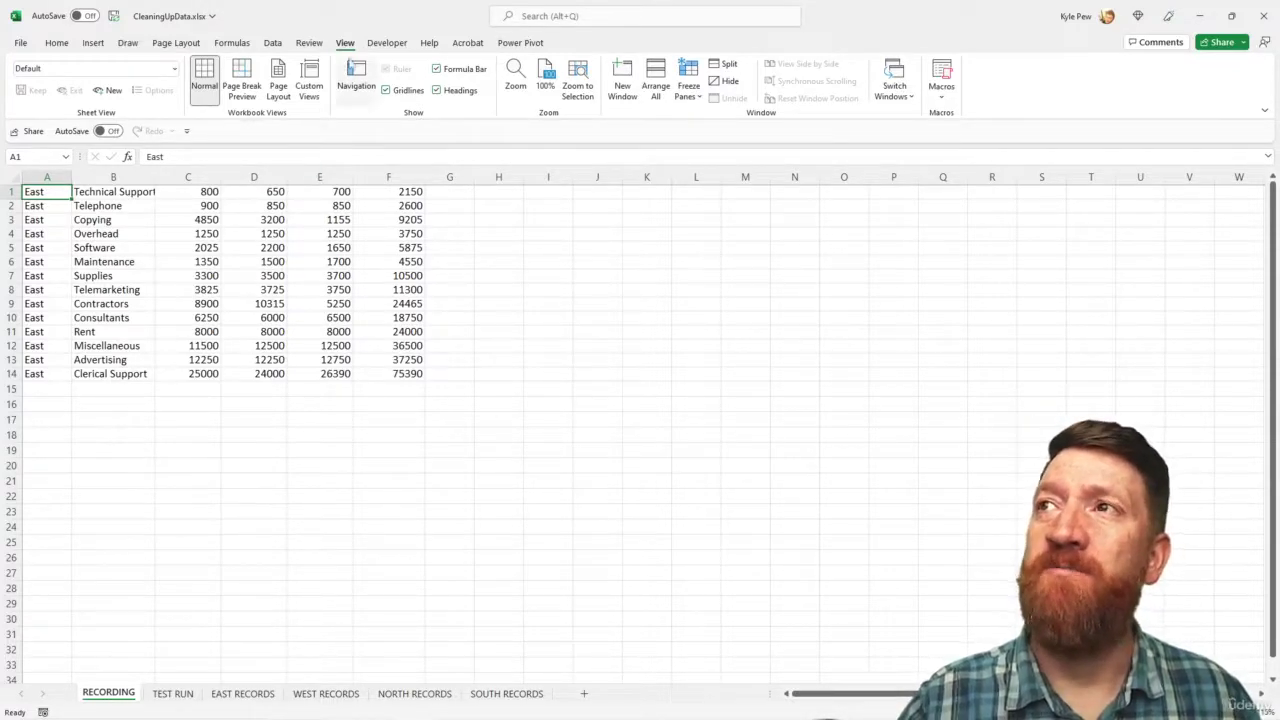
# Start a new macro recording from the Developer tab and name it InsertHeaders
pyautogui.click(387, 43)
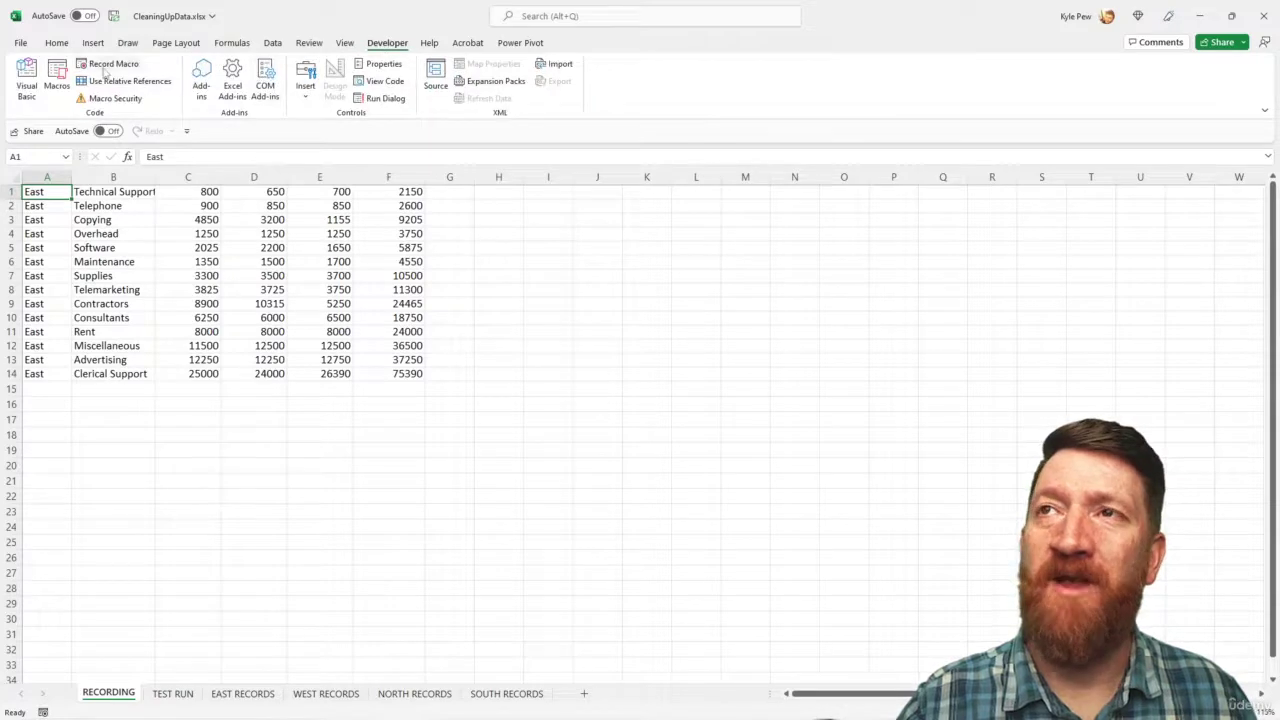
pyautogui.click(108, 64)
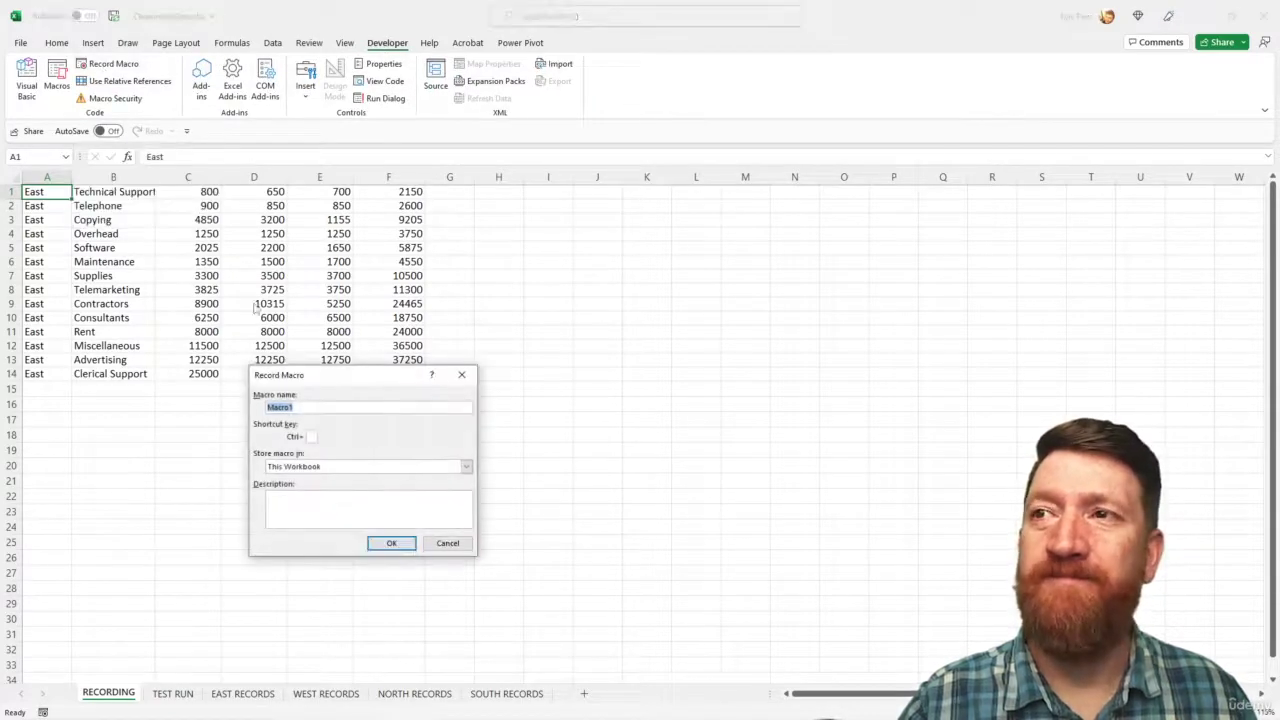
pyautogui.moveTo(298, 378); pyautogui.dragTo(225, 237)
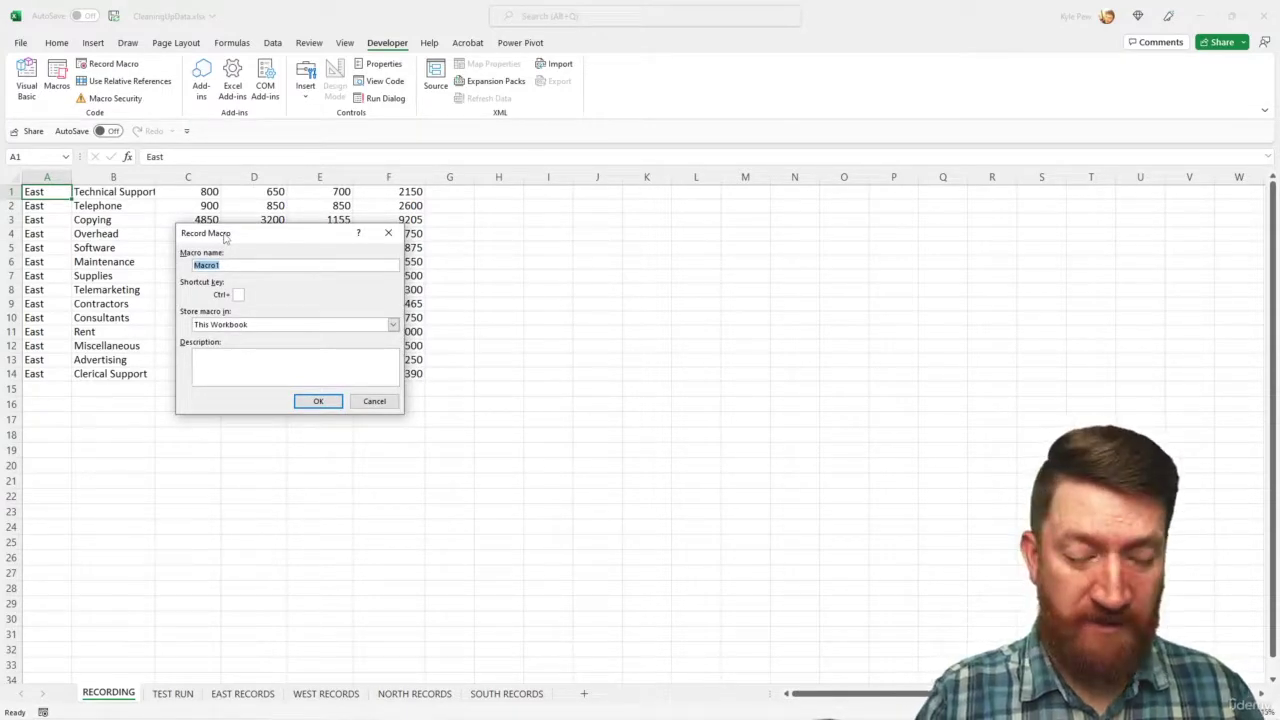
pyautogui.write('Insert')
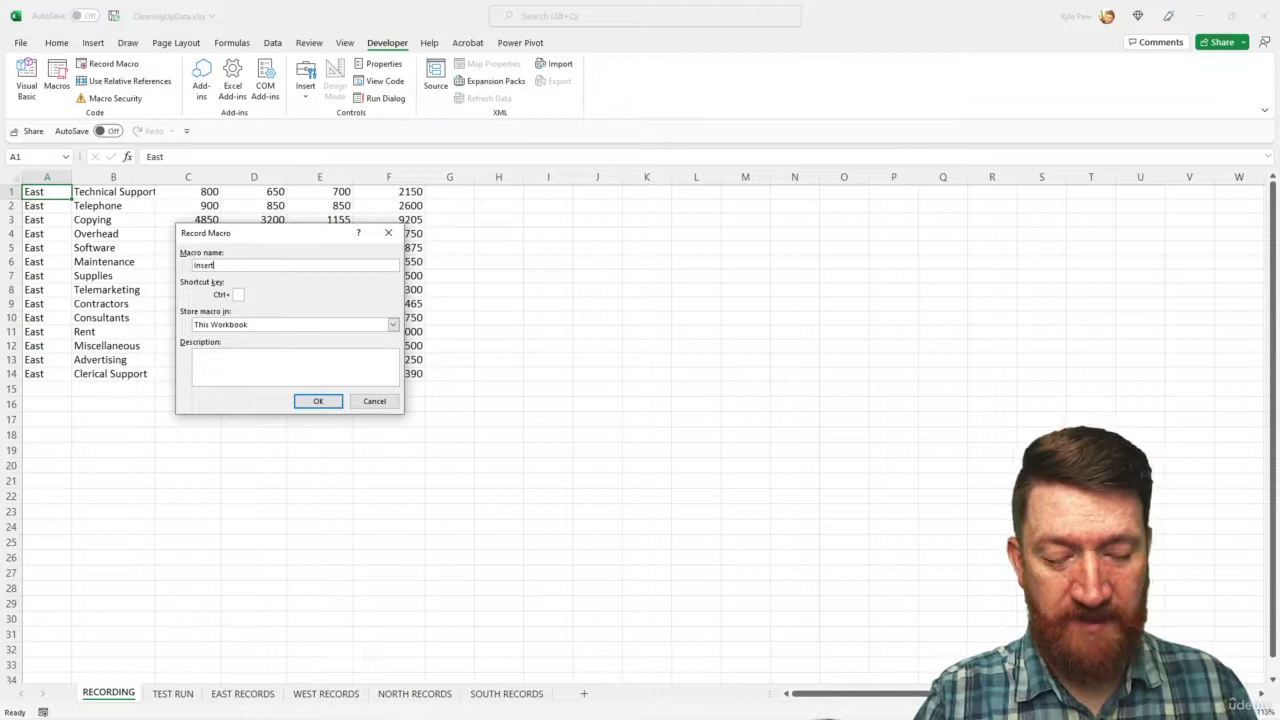
pyautogui.write('Headers')
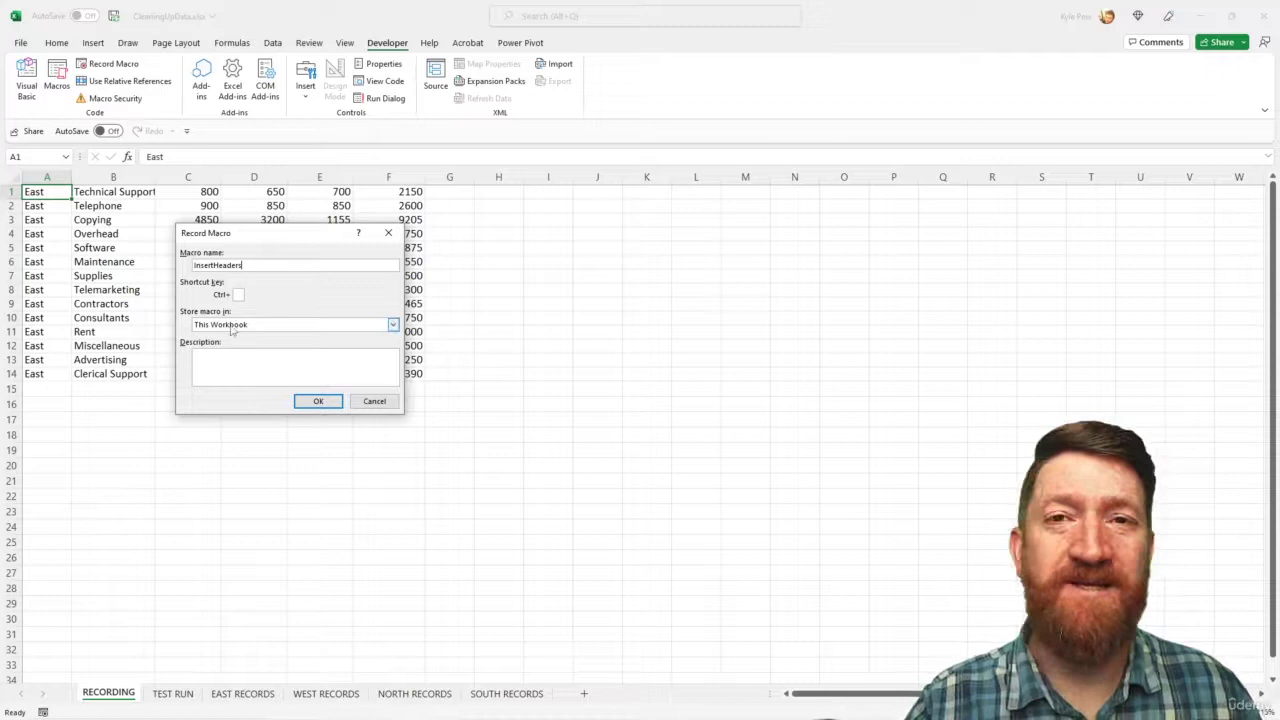
# Enter the macro description 'Inserts A new row and add the list headers'
pyautogui.click(287, 351)
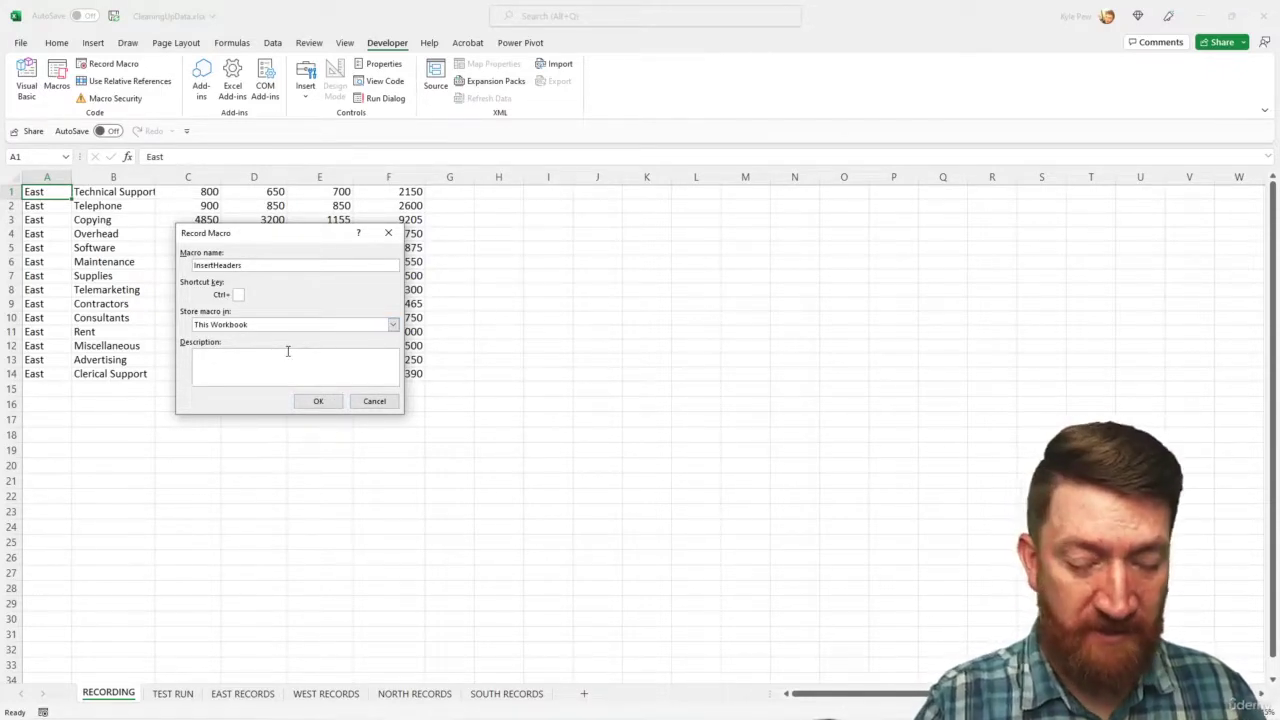
pyautogui.write('Inse')
pyautogui.press('BackSpace')
pyautogui.press('BackSpace')
pyautogui.press('BackSpace')
pyautogui.press('BackSpace')
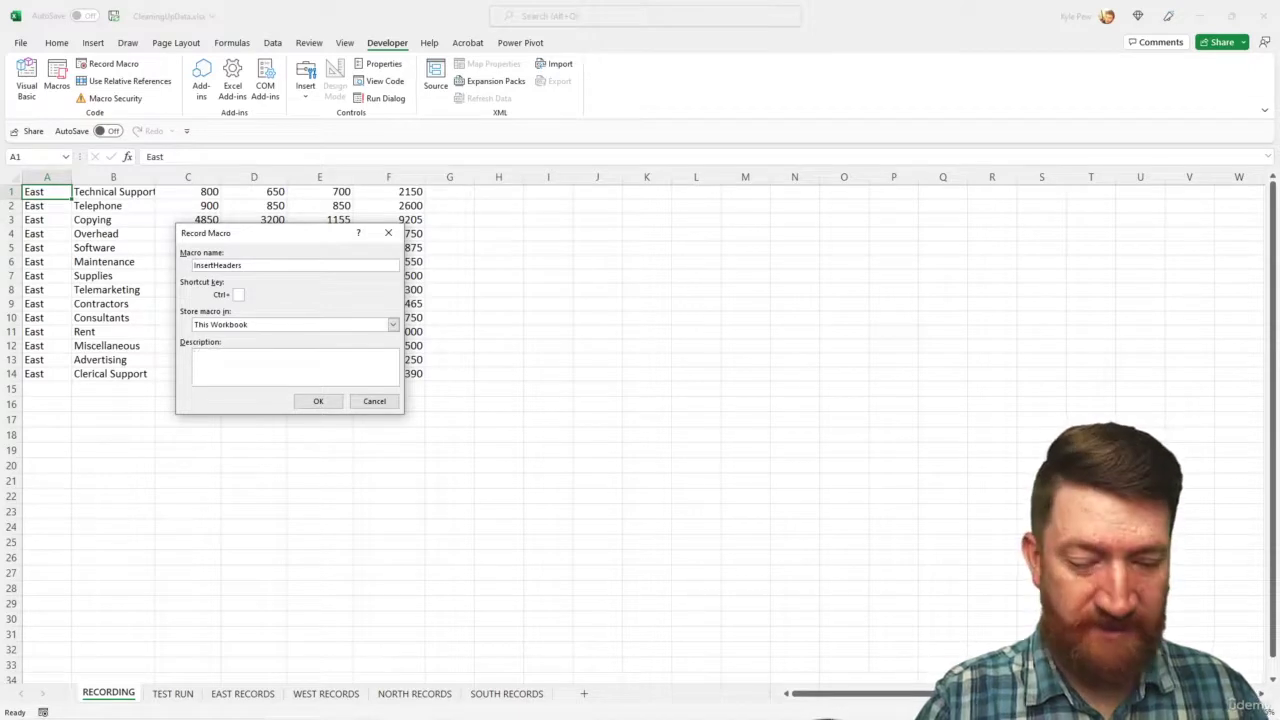
pyautogui.write('Inserts A')
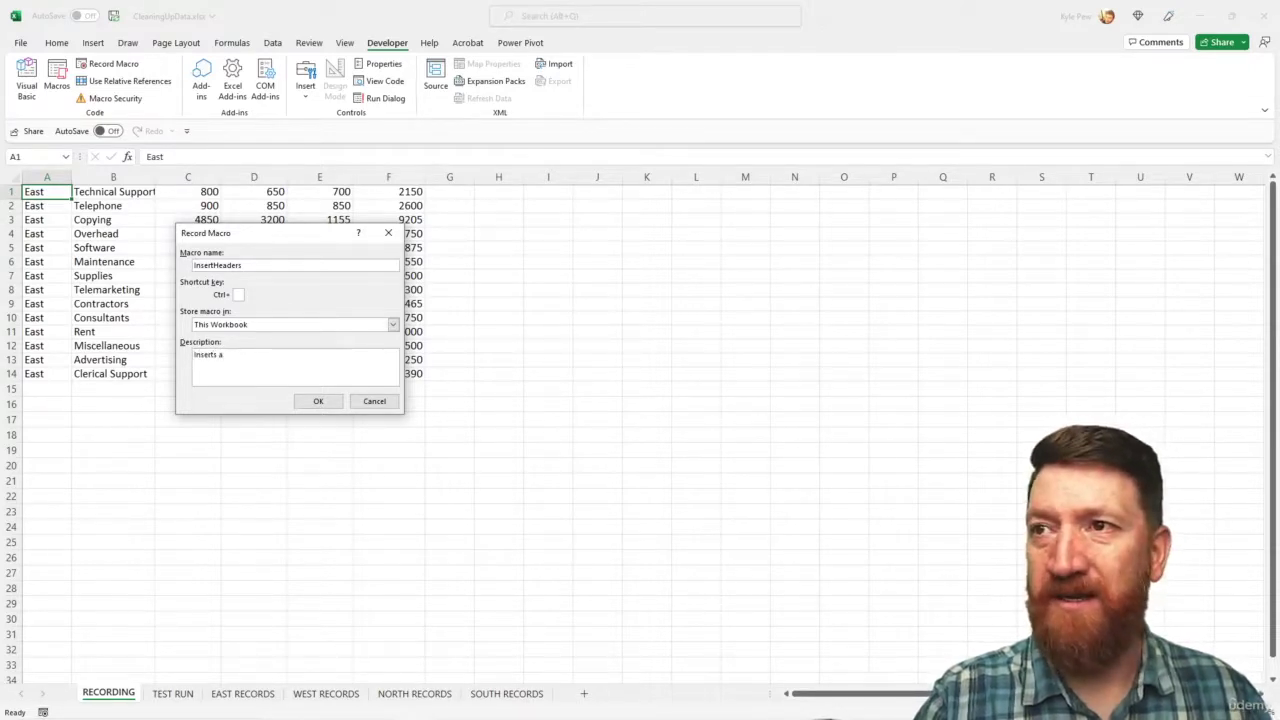
pyautogui.write(' new row and a')
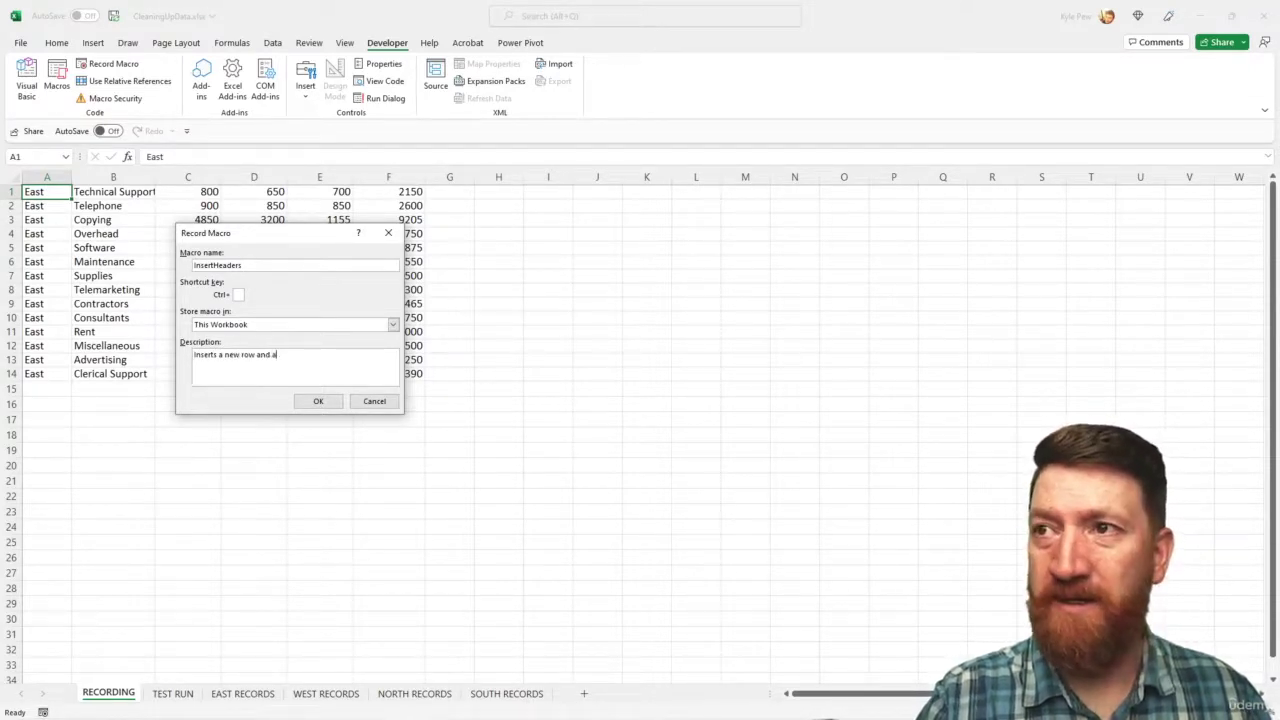
pyautogui.write('dd the list he')
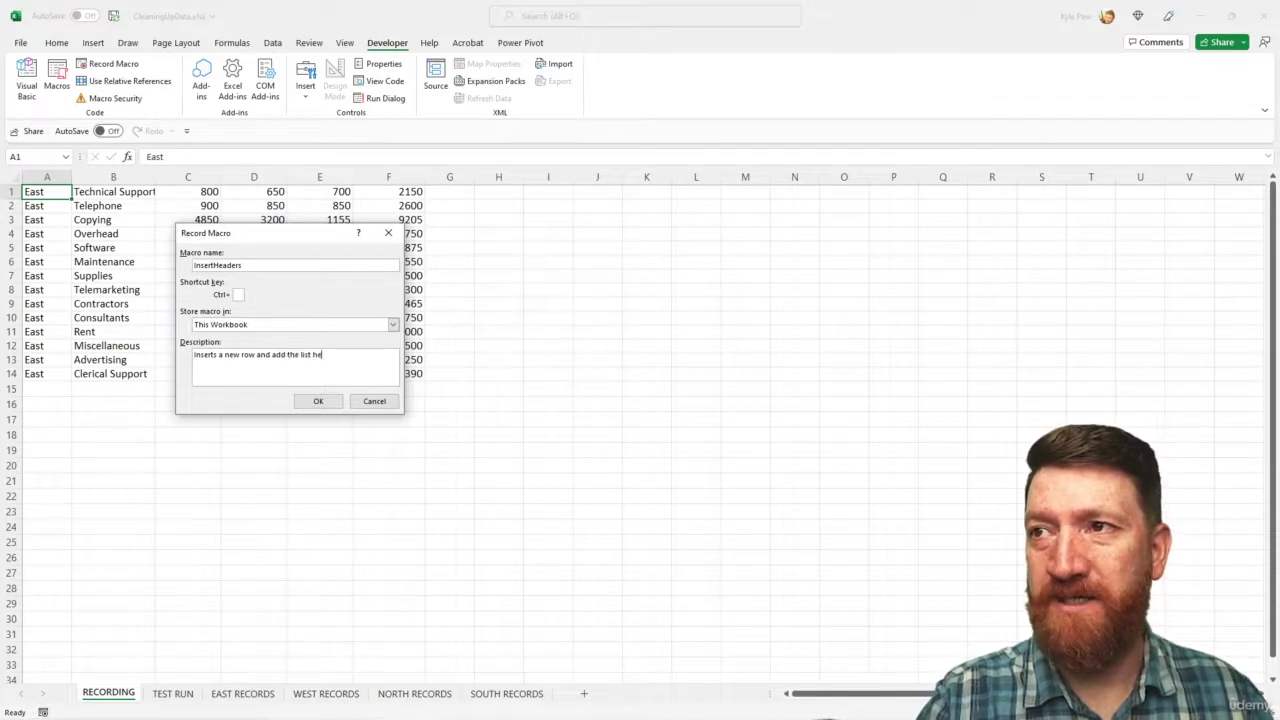
pyautogui.write('aders')
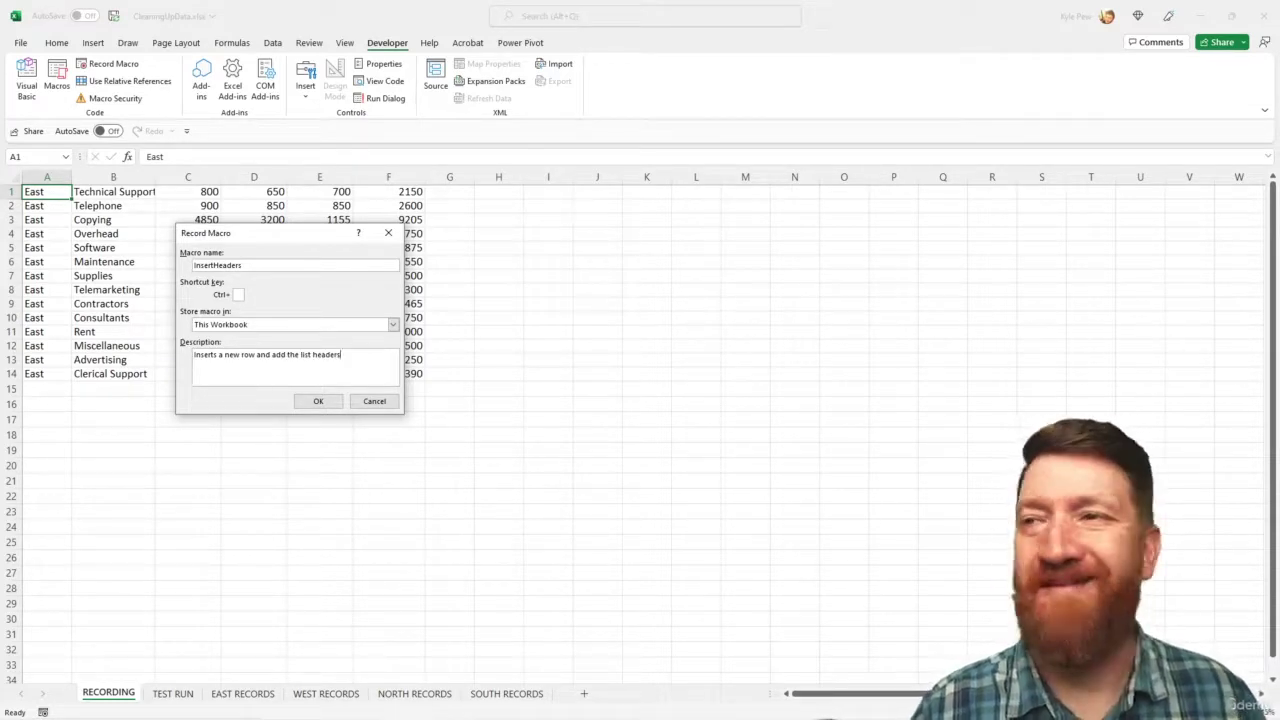
# Begin recording, then insert a blank row above row 1 with Ctrl+Shift+Plus
pyautogui.click(317, 401)
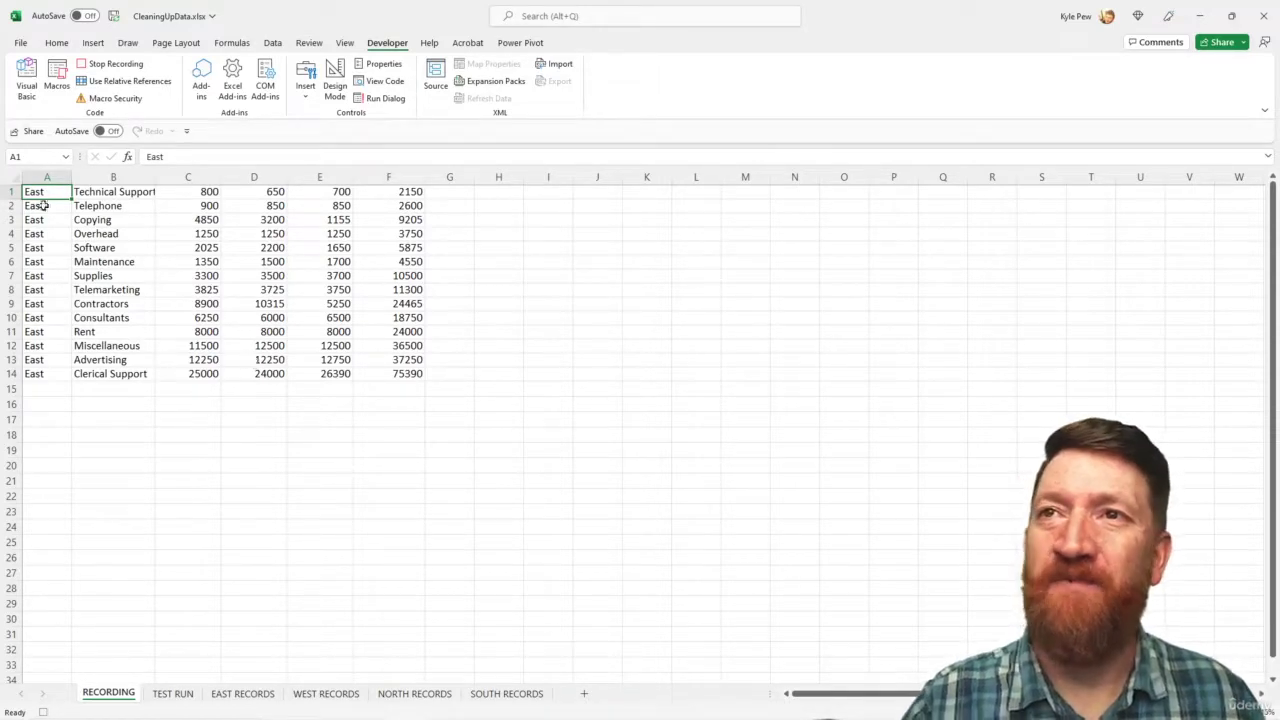
pyautogui.click(12, 192)
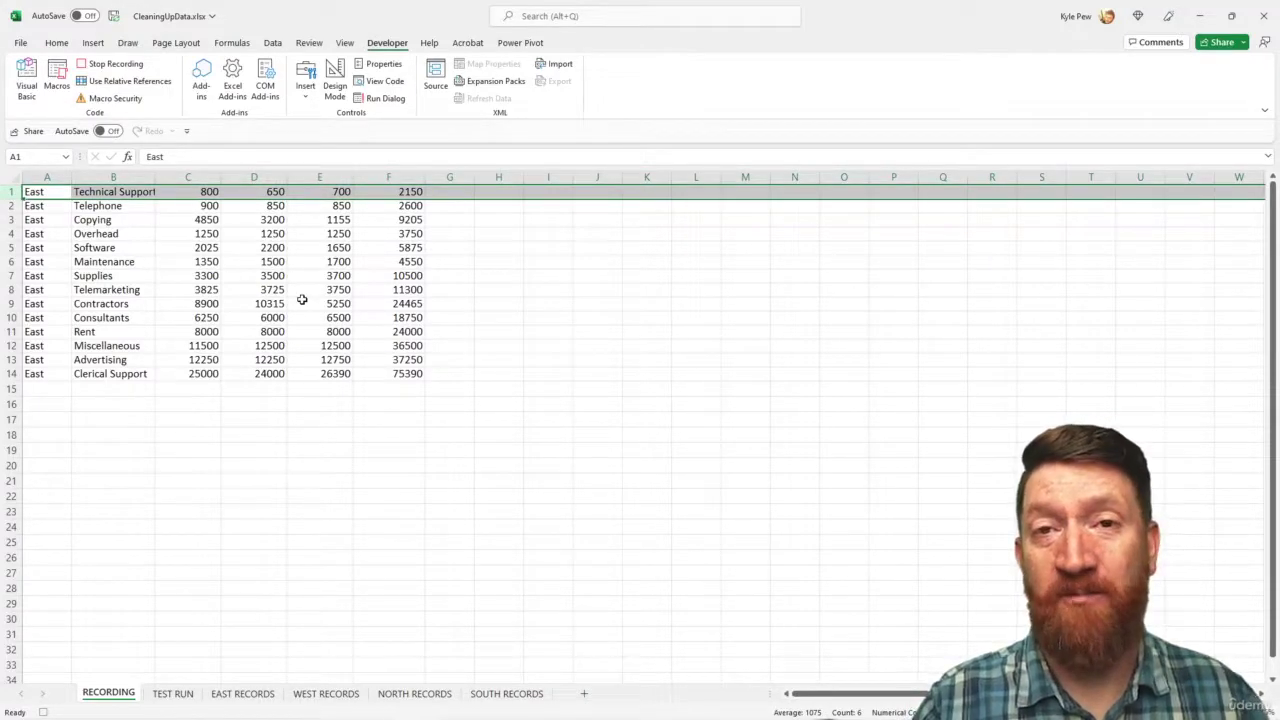
pyautogui.hotkey('ctrl', 'shift', '+')
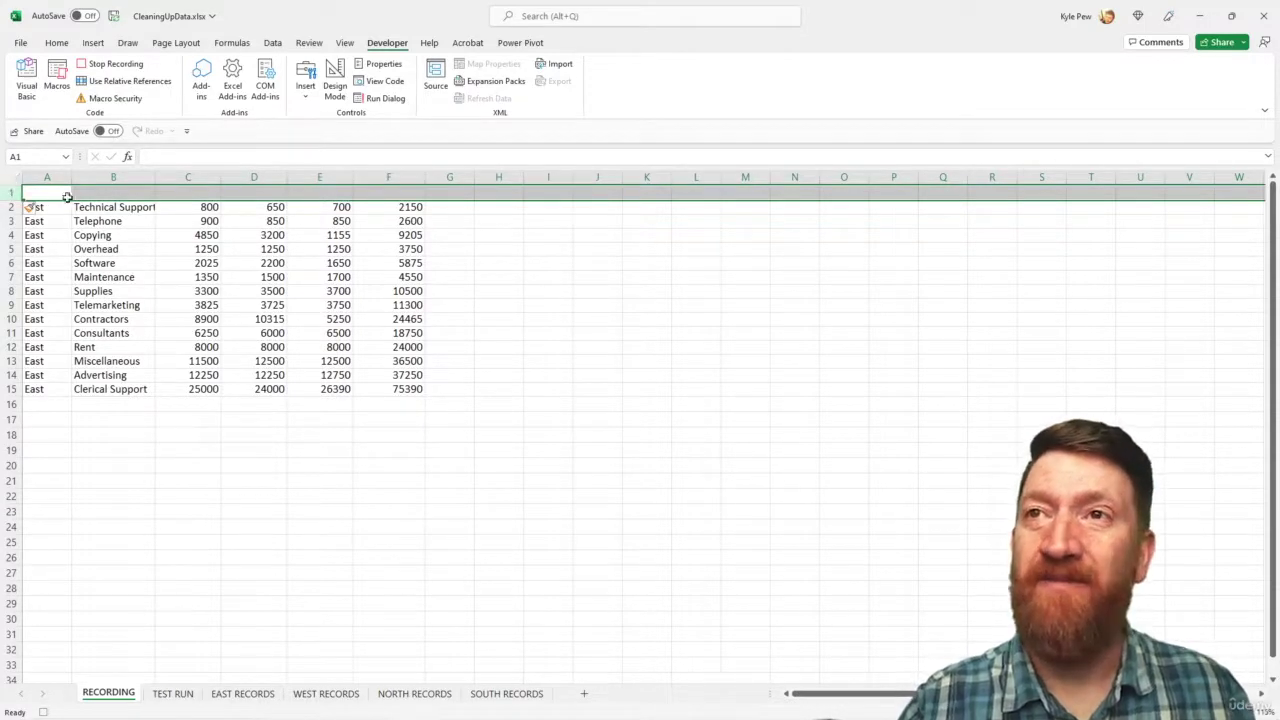
# Enter Division, Category, Jan, Feb, Mar and Total in cells A1 through F1
pyautogui.click(52, 195)
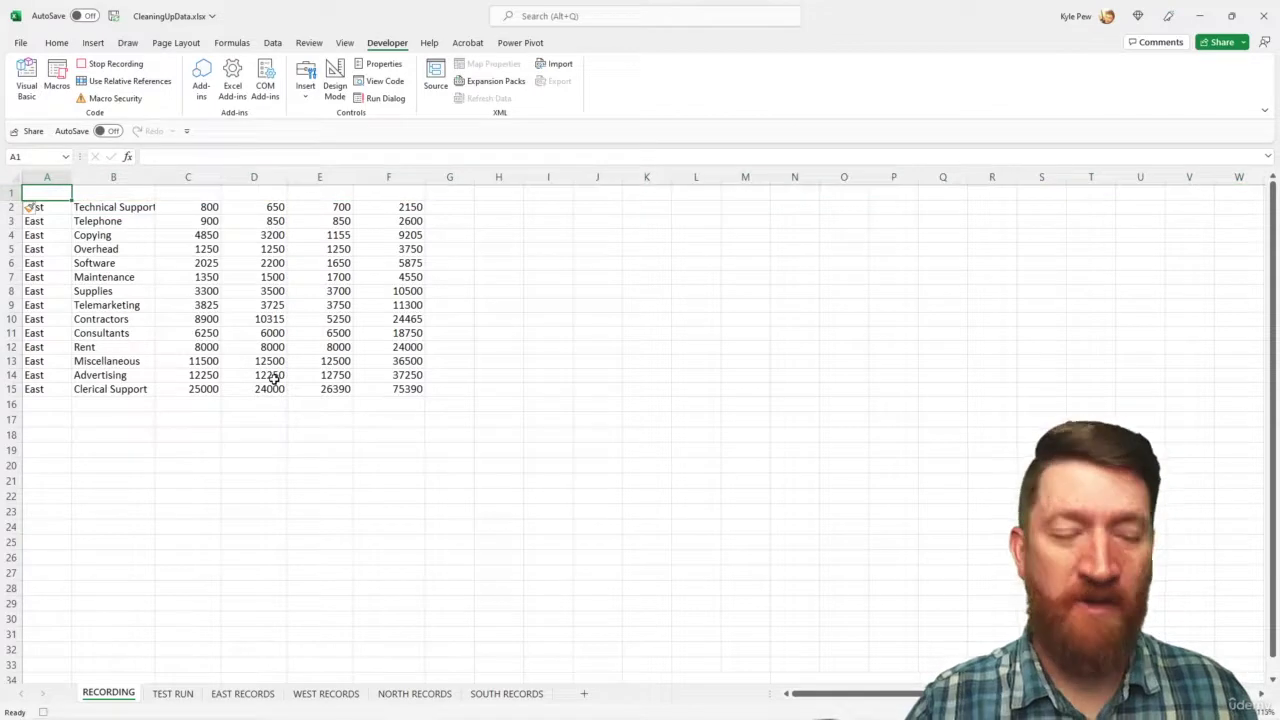
pyautogui.write('Division')
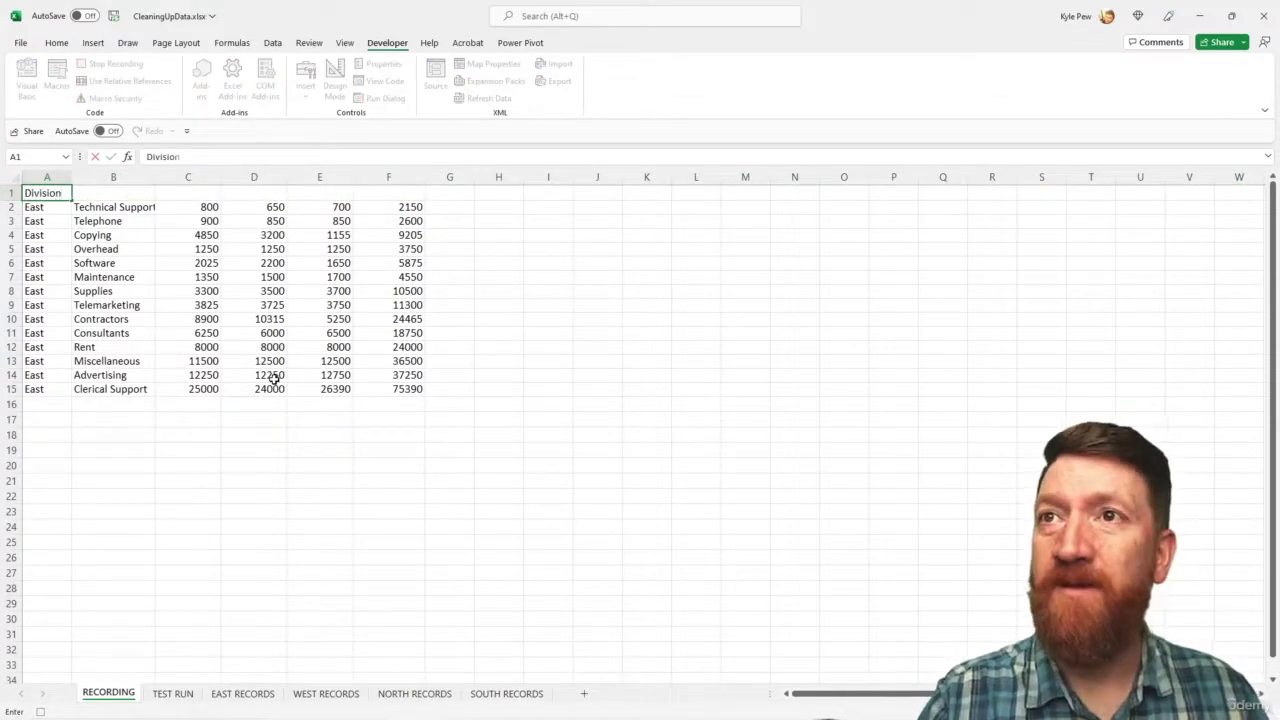
pyautogui.press('Tab')
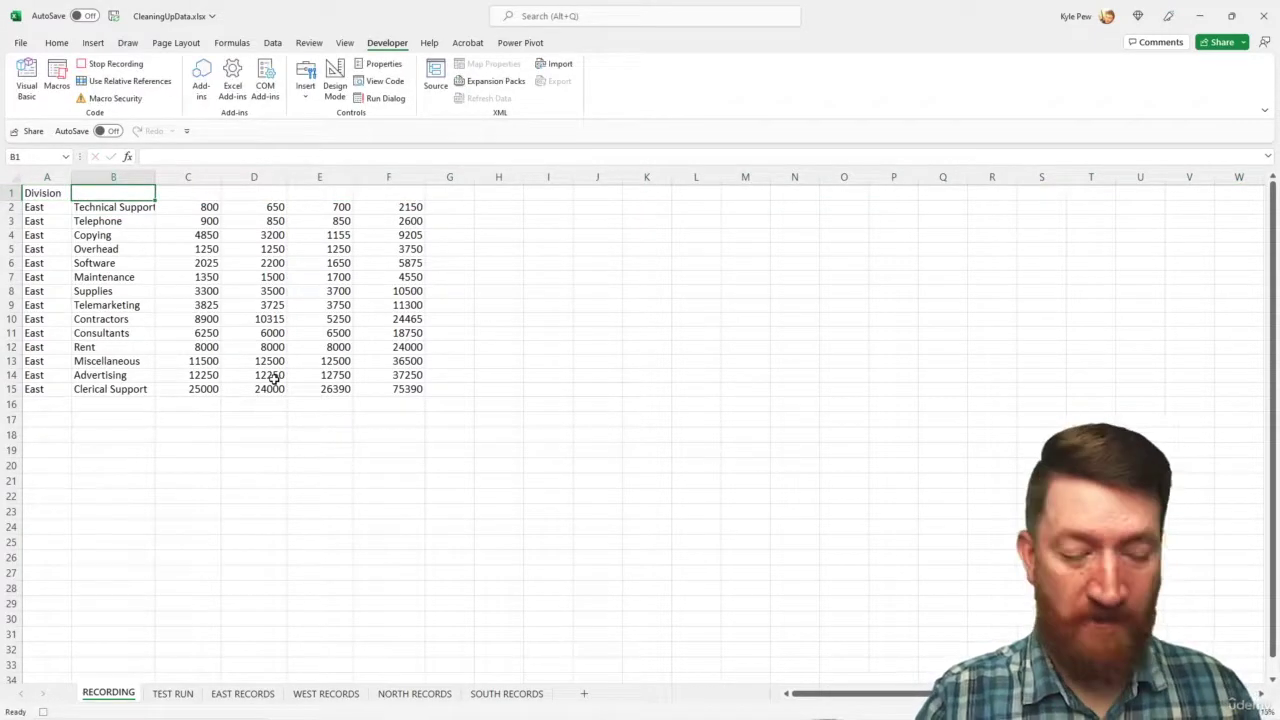
pyautogui.write('Category')
pyautogui.press('Tab')
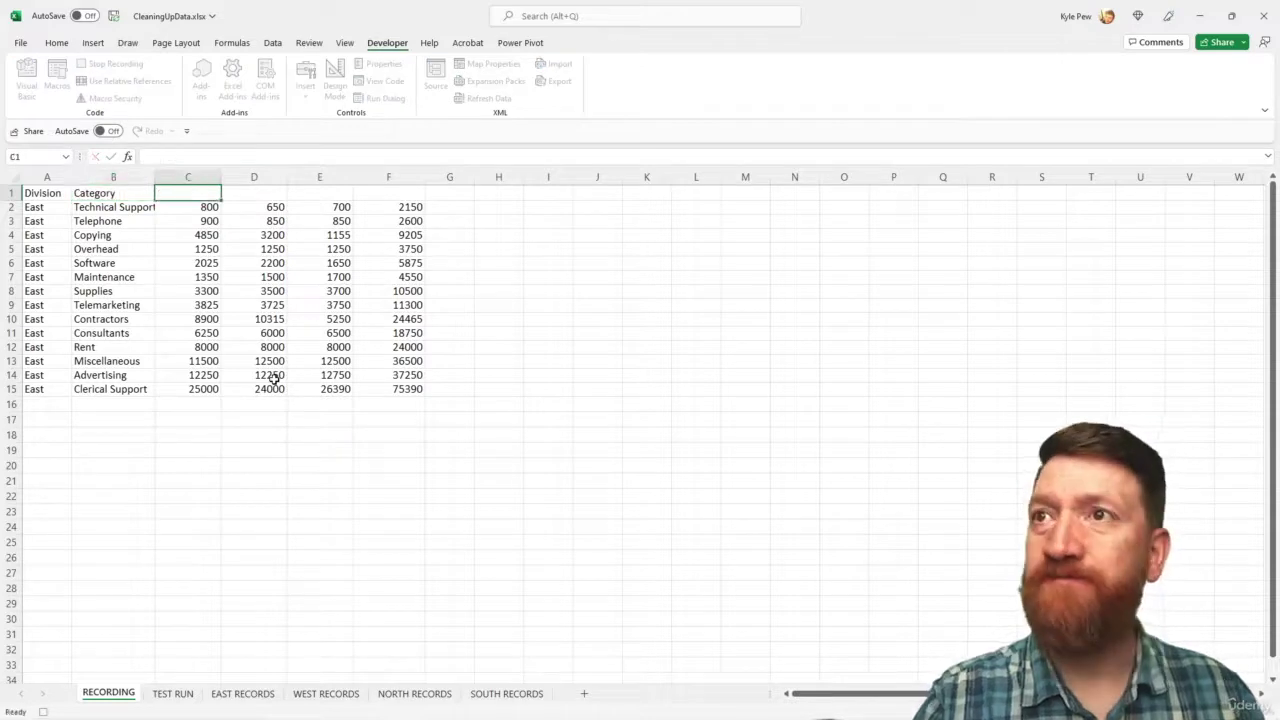
pyautogui.write('Jan')
pyautogui.press('Tab')
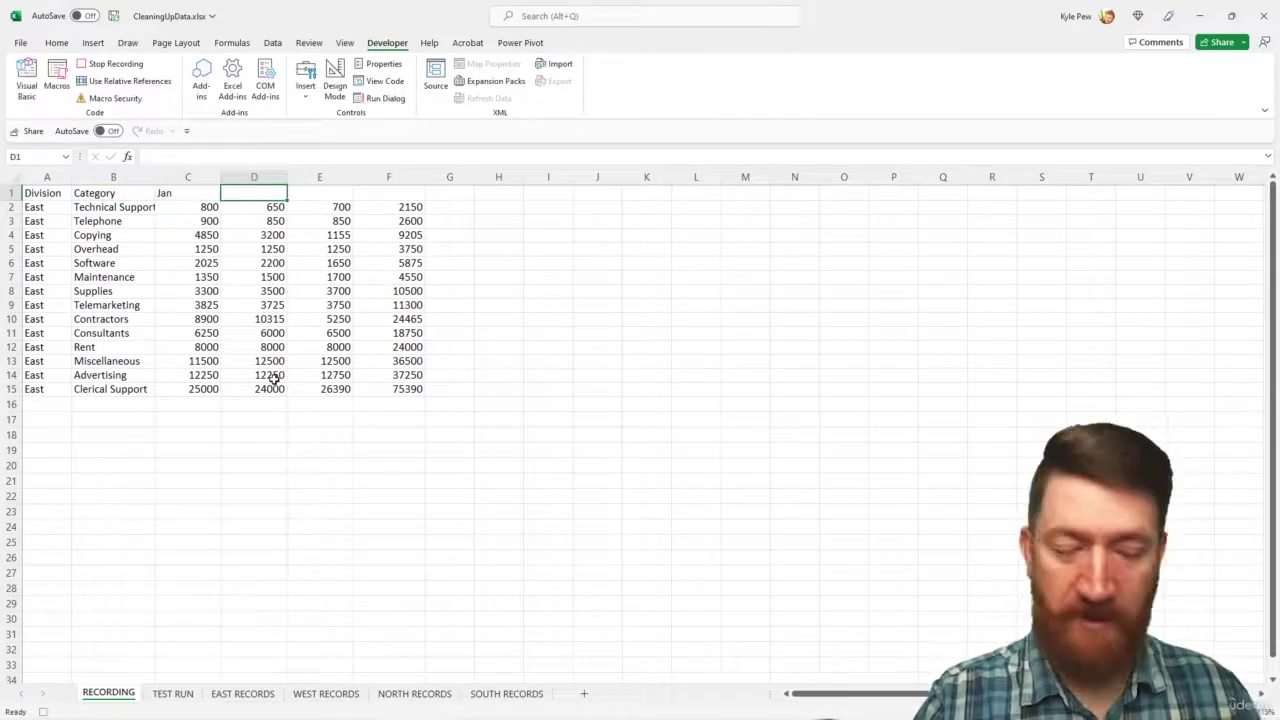
pyautogui.write('Feb')
pyautogui.press('Tab')
pyautogui.write('Mar')
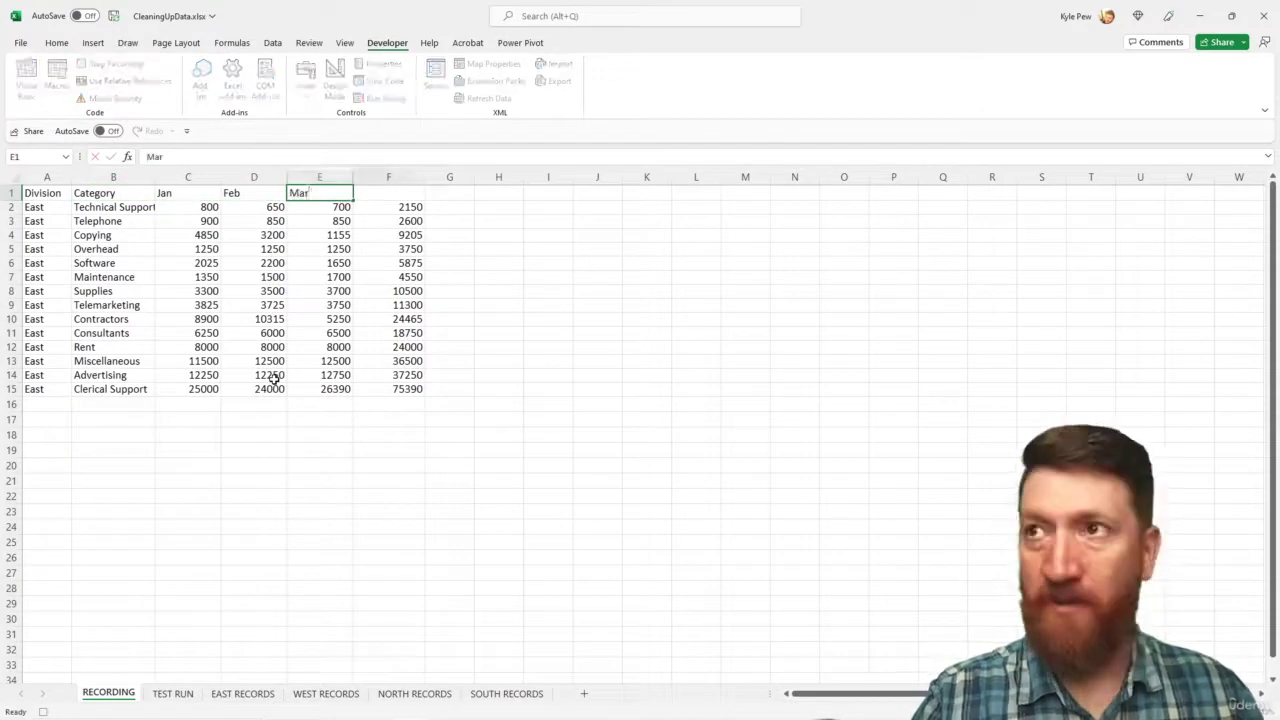
pyautogui.press('Tab')
pyautogui.write('Total')
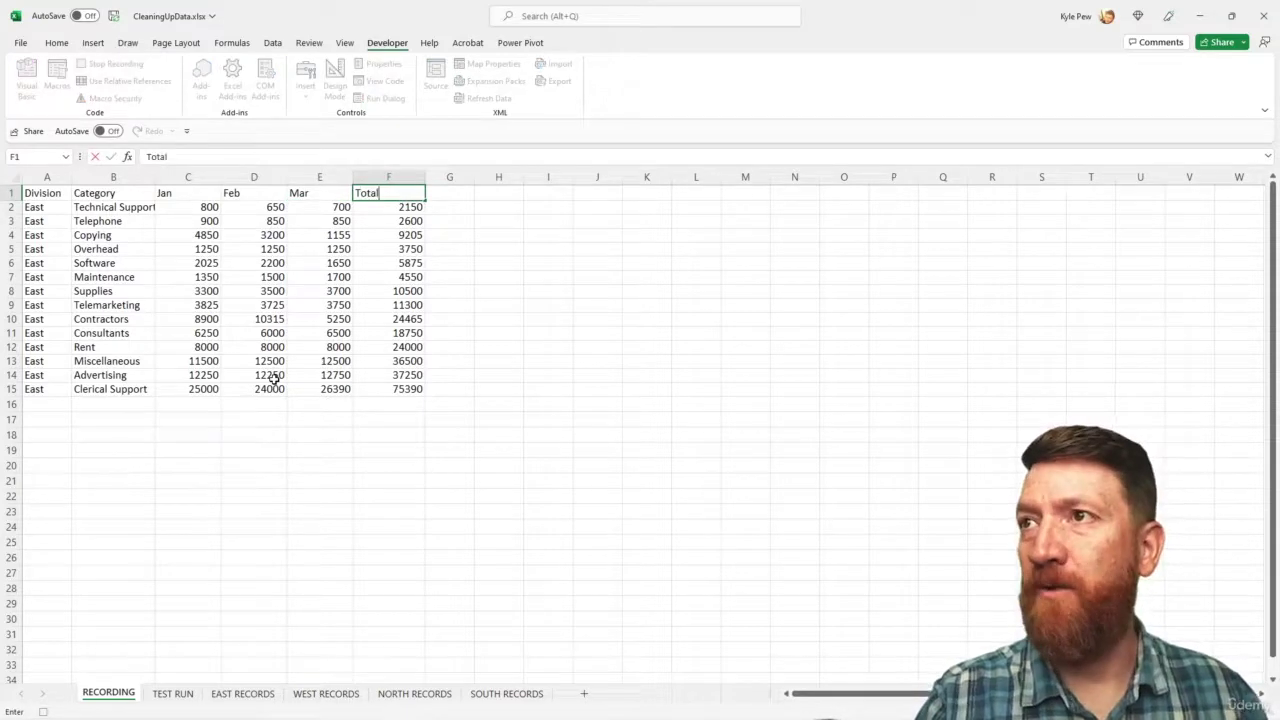
pyautogui.press('Return')
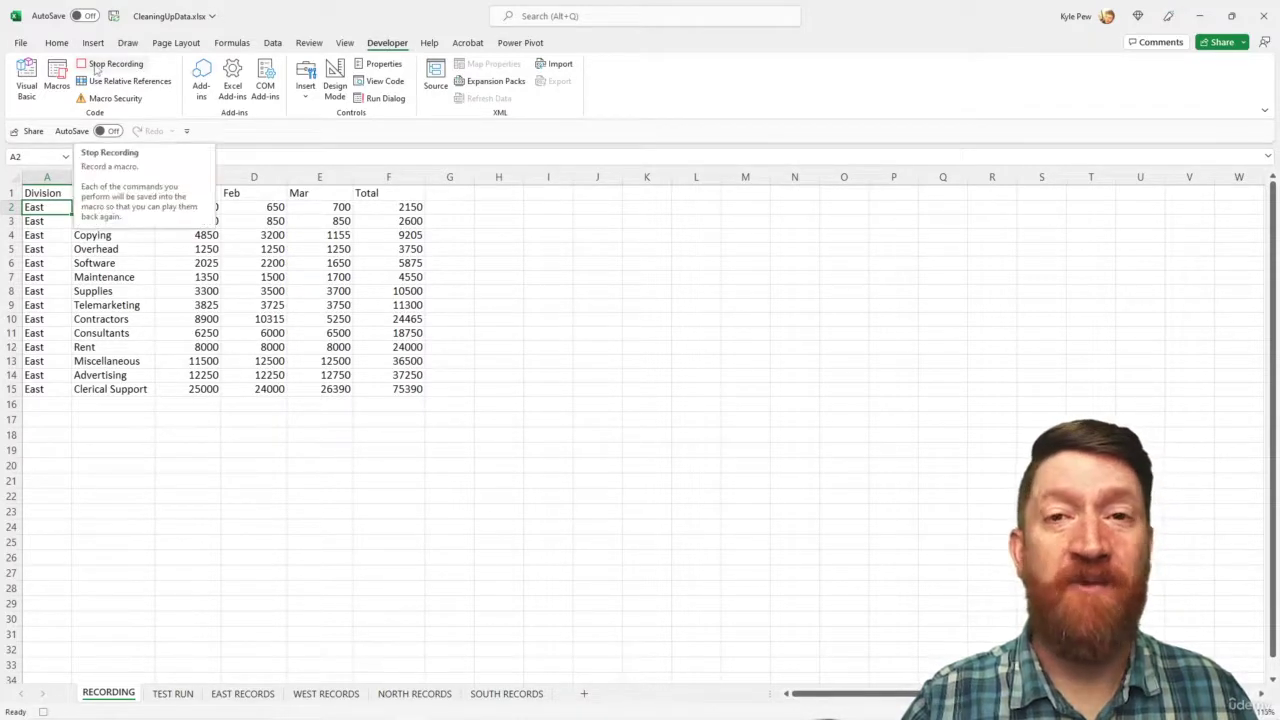
# Stop recording the InsertHeaders macro from the Developer tab
pyautogui.click(110, 64)
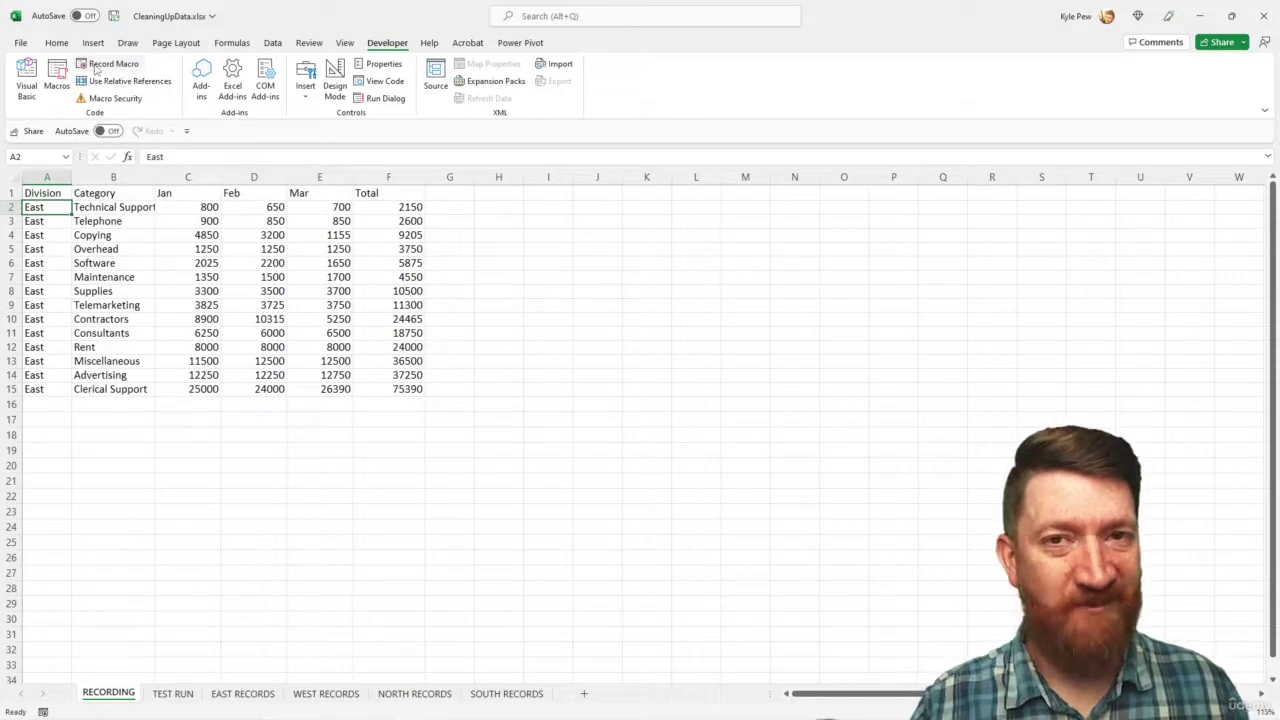